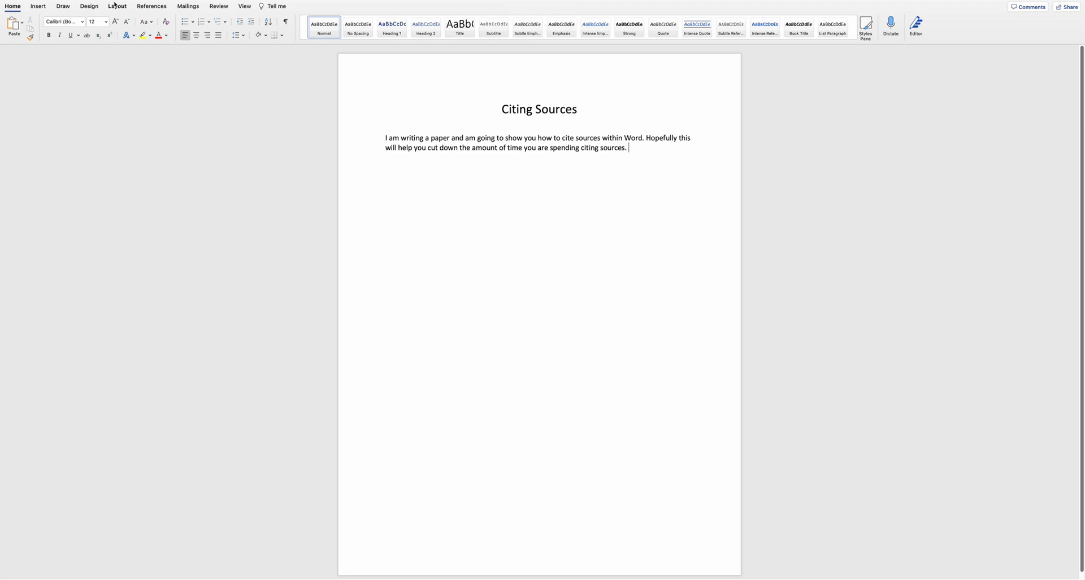
# Examine the entry form for a new citation source and the list of available citation styles.
pyautogui.click(162, 10)
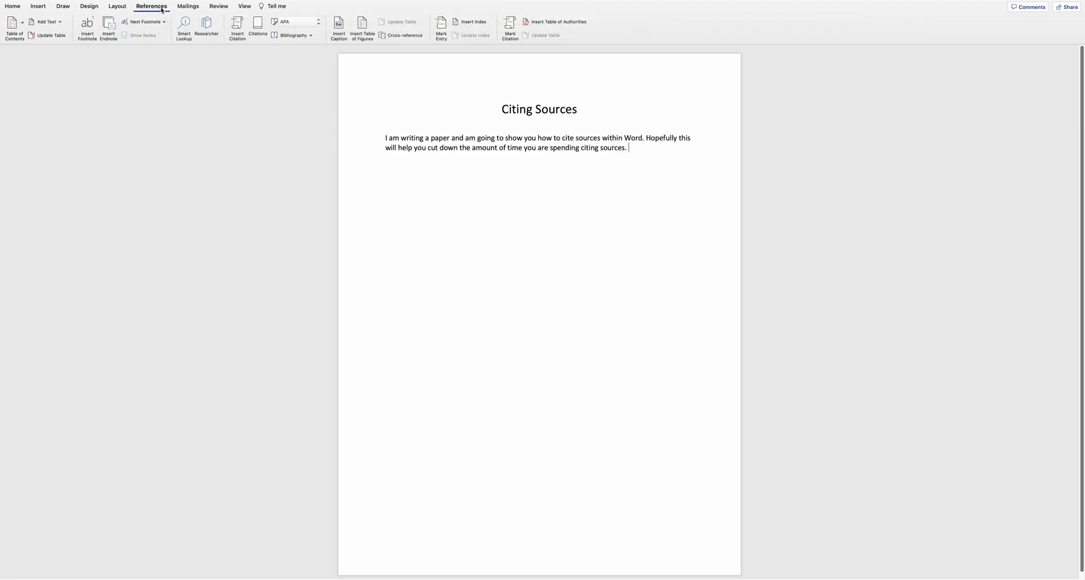
pyautogui.click(235, 27)
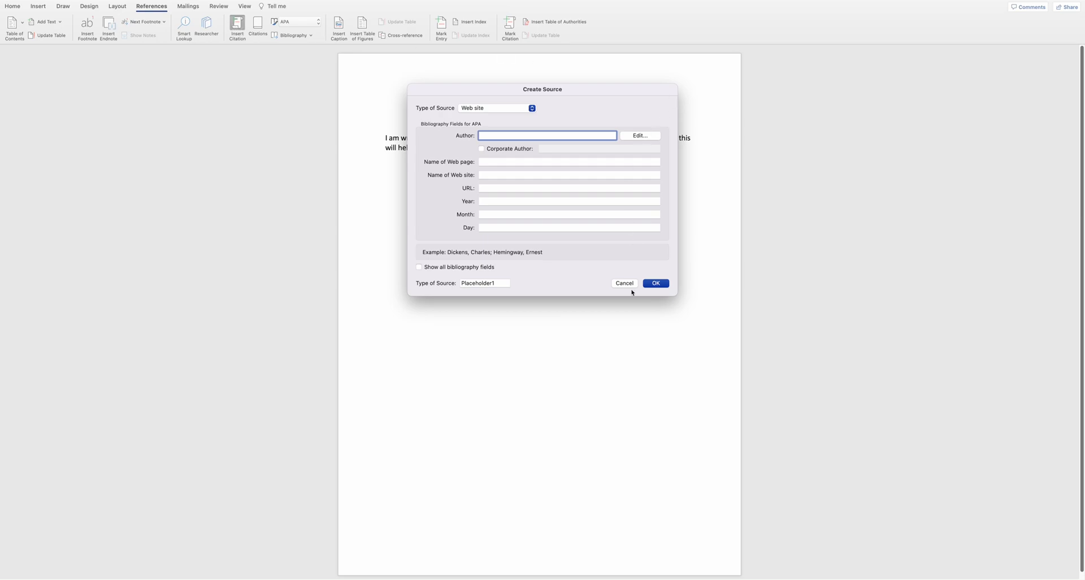
pyautogui.click(624, 283)
pyautogui.click(289, 23)
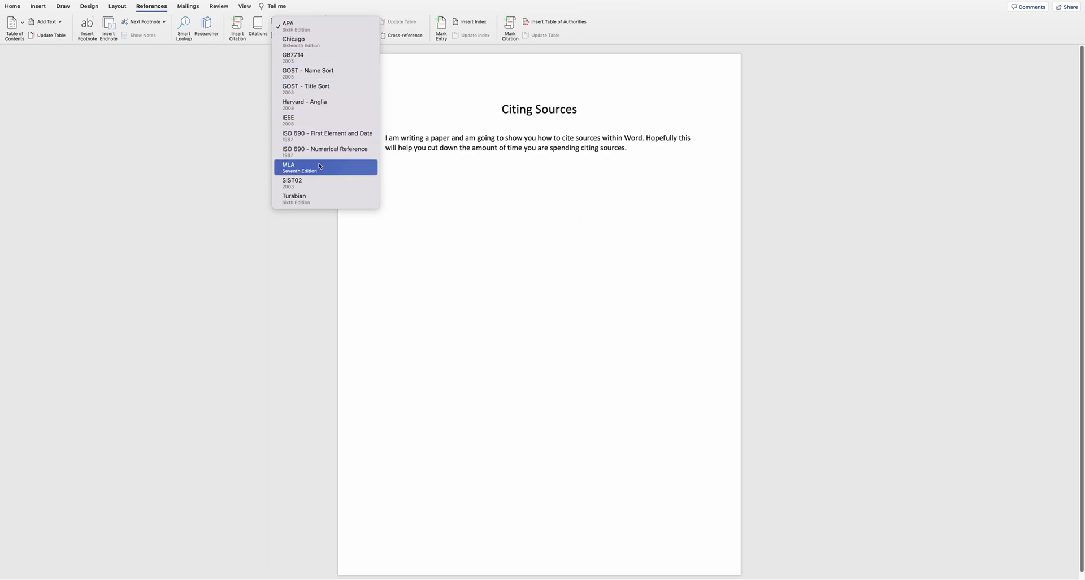
pyautogui.click(232, 126)
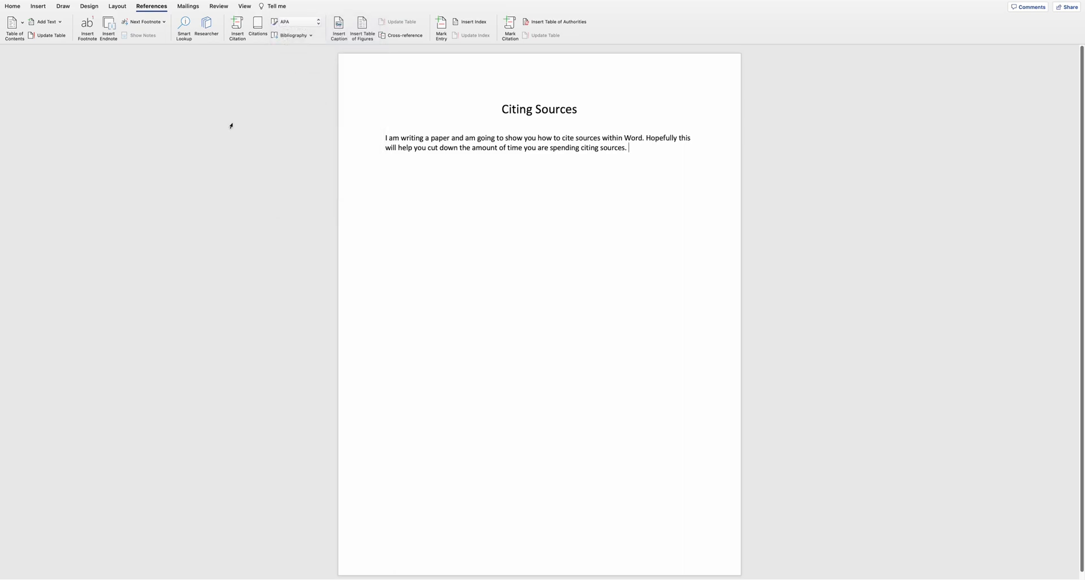
# Start a new citation source of type Web site at the end of the paragraph, with WGU as corporate author.
pyautogui.click(237, 28)
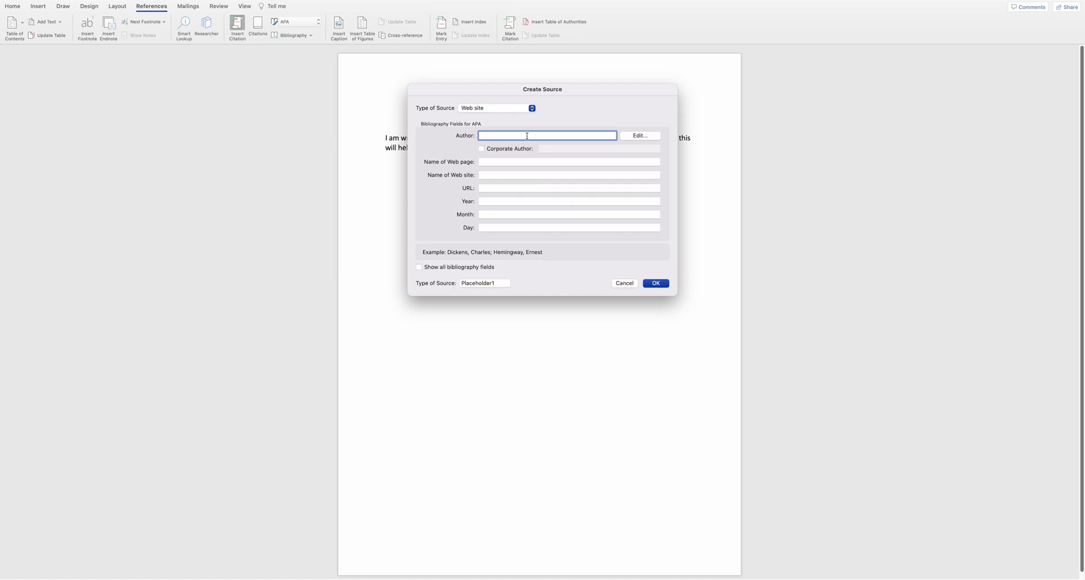
pyautogui.click(531, 111)
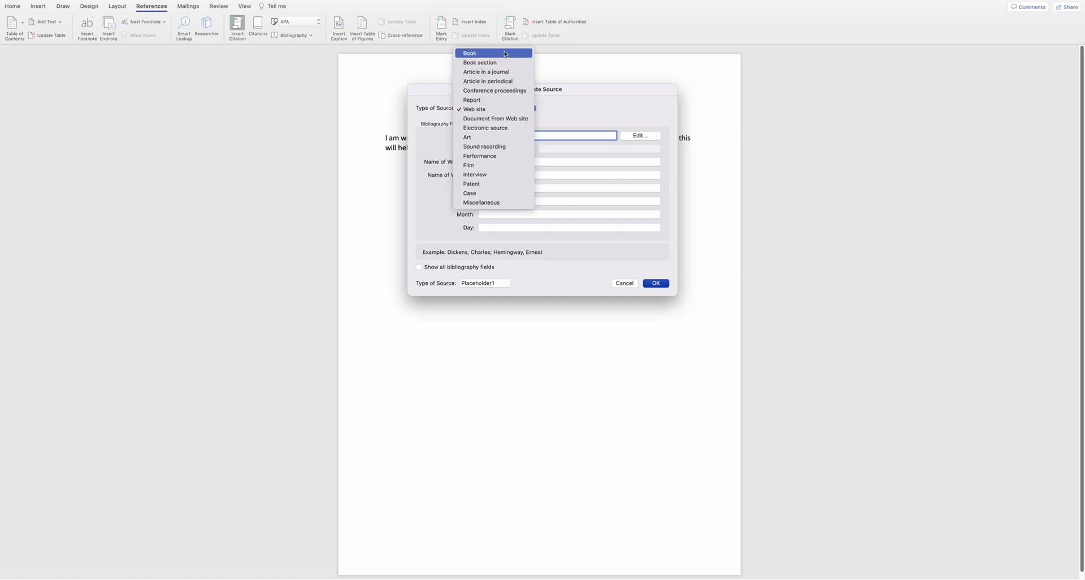
pyautogui.click(490, 108)
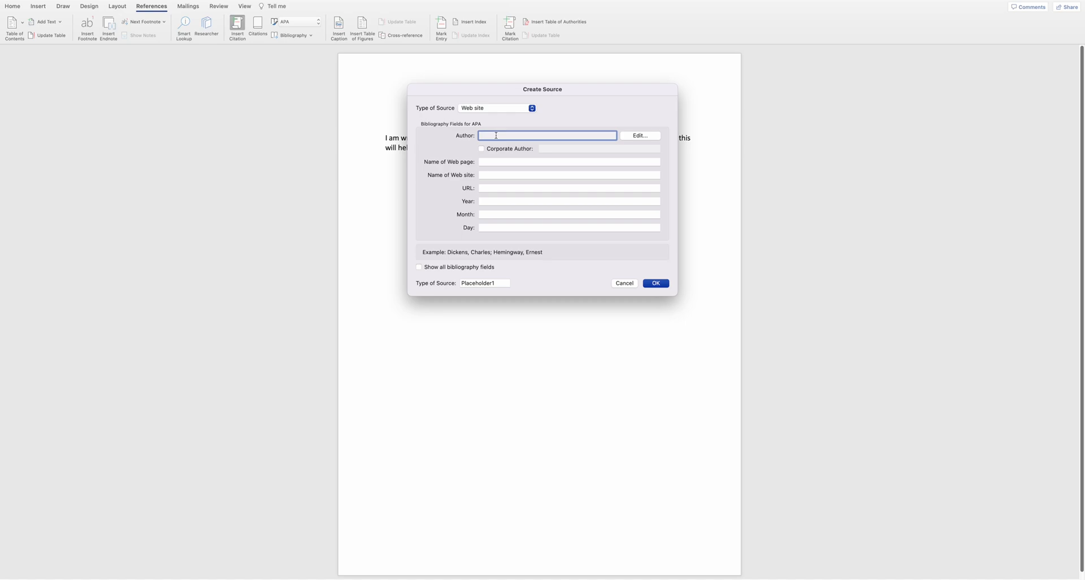
pyautogui.write('WGU Guy')
pyautogui.click(482, 149)
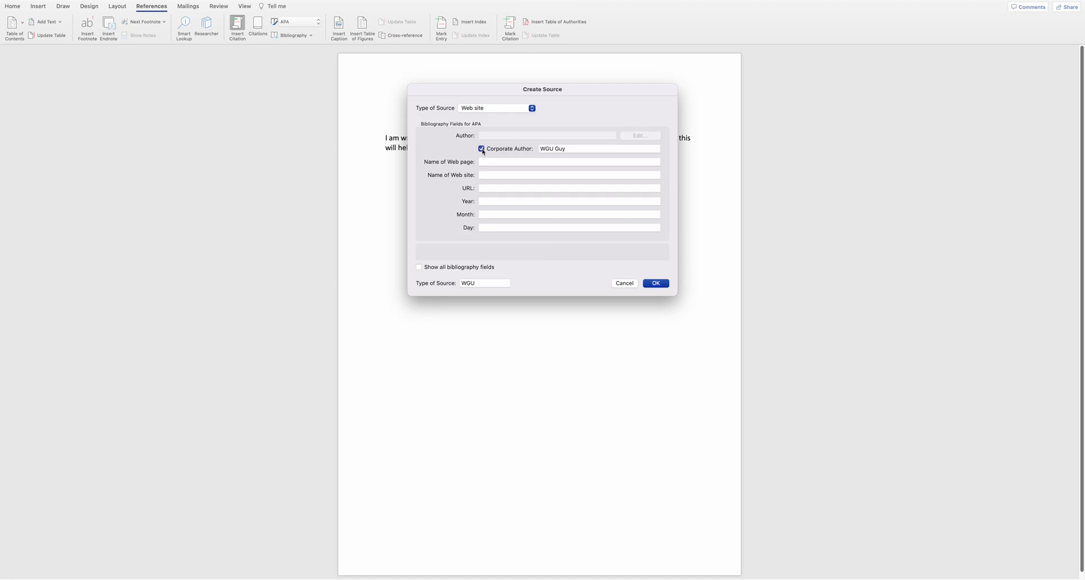
pyautogui.click(572, 149)
pyautogui.press('BackSpace')
pyautogui.press('BackSpace')
pyautogui.press('BackSpace')
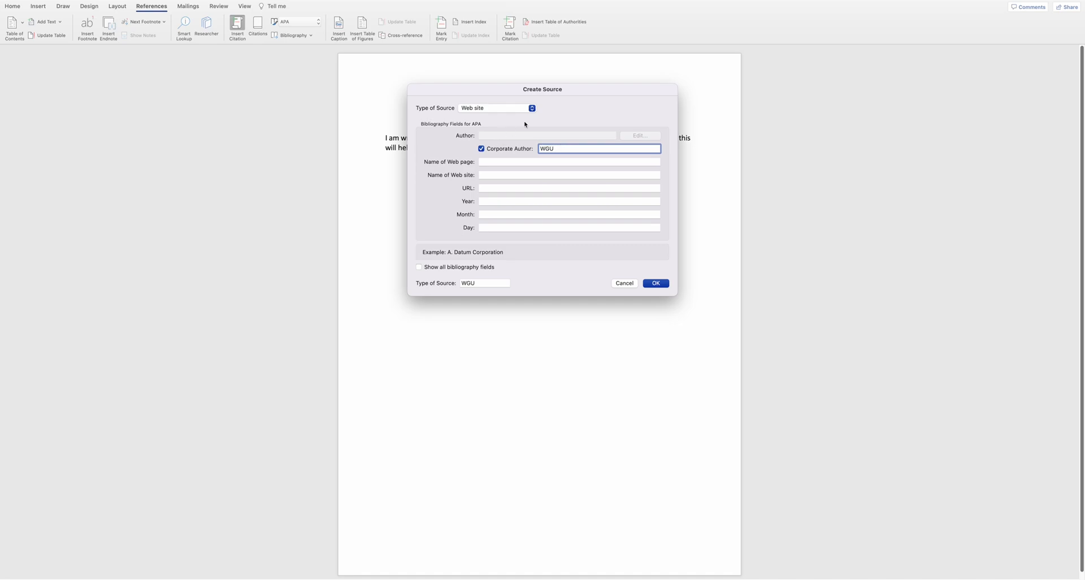
# Name the source's web page "WGU Citing" and its web site "Western Governors University", with the URL WGU.edu.
pyautogui.click(490, 162)
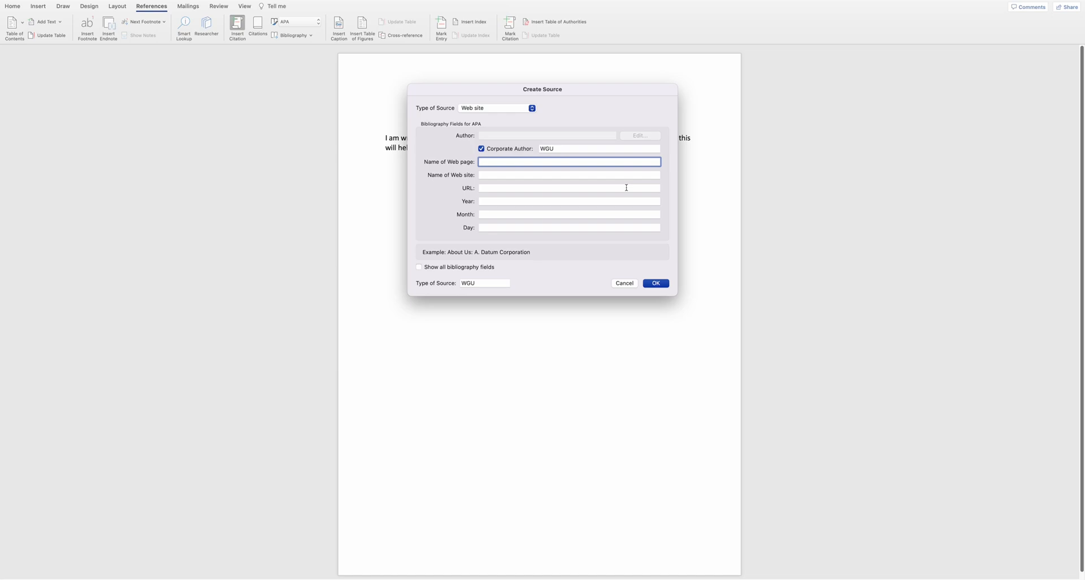
pyautogui.write('WGU CITI')
pyautogui.press('BackSpace')
pyautogui.press('BackSpace')
pyautogui.write('iting')
pyautogui.click(545, 178)
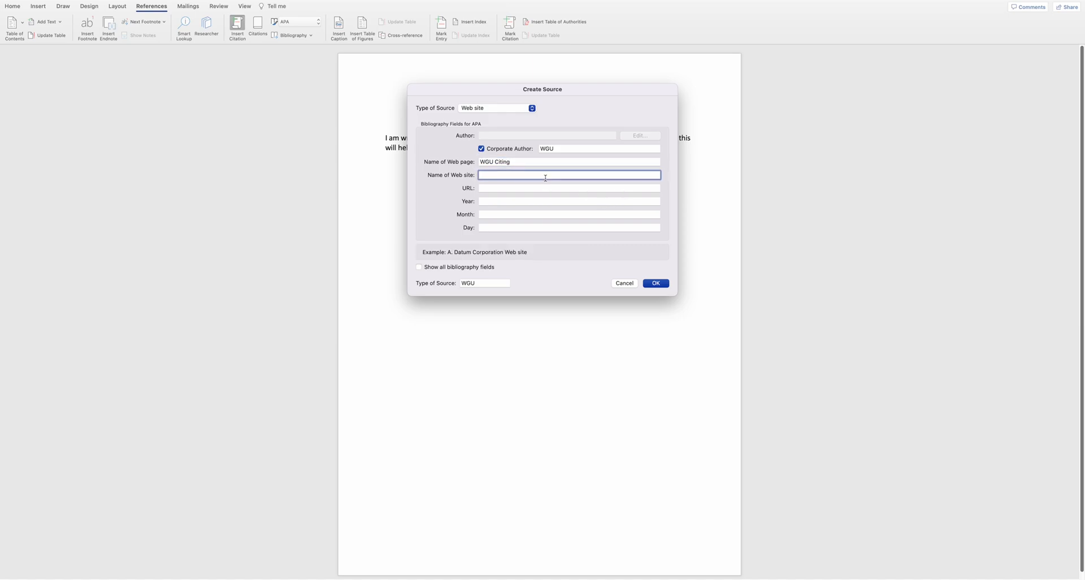
pyautogui.write('Western Governors University')
pyautogui.click(494, 189)
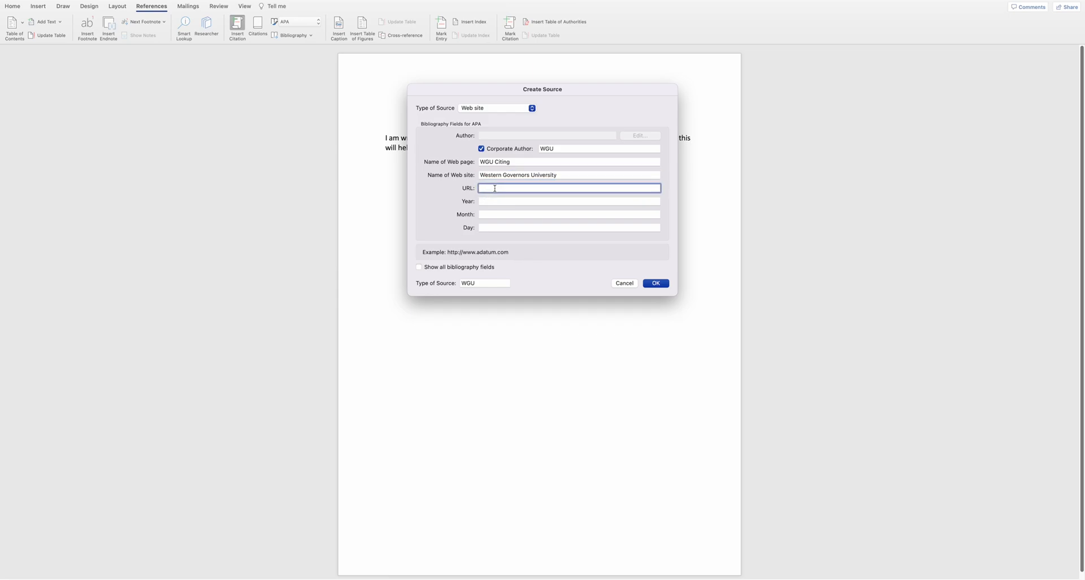
pyautogui.write('WGU.edu')
# Date the source 2023, July, 5 and insert its citation into the paragraph.
pyautogui.click(498, 201)
pyautogui.write('20')
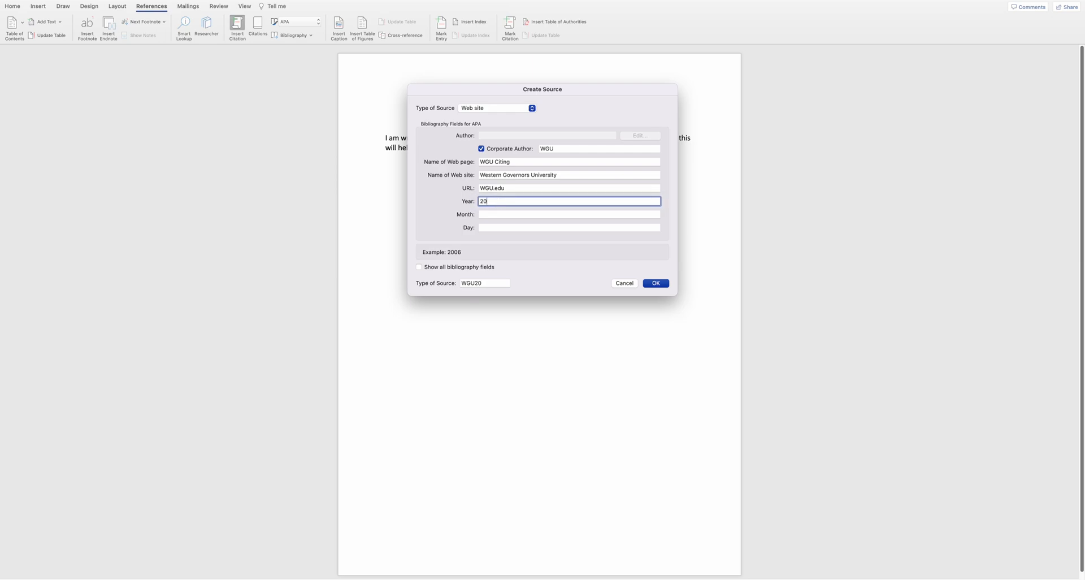
pyautogui.write('202')
pyautogui.press('BackSpace')
pyautogui.press('Tab')
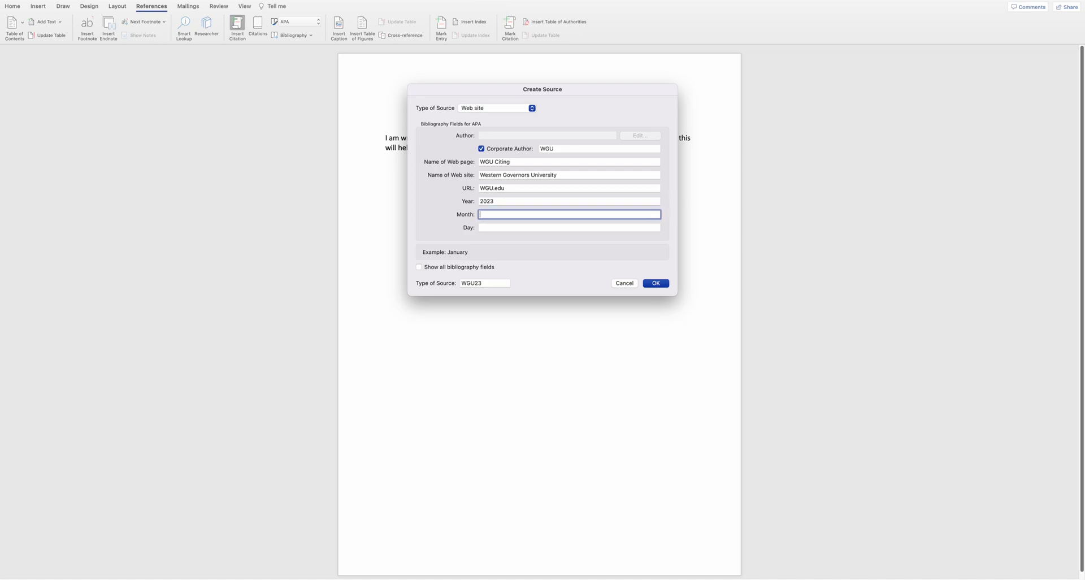
pyautogui.write('July')
pyautogui.press('Tab')
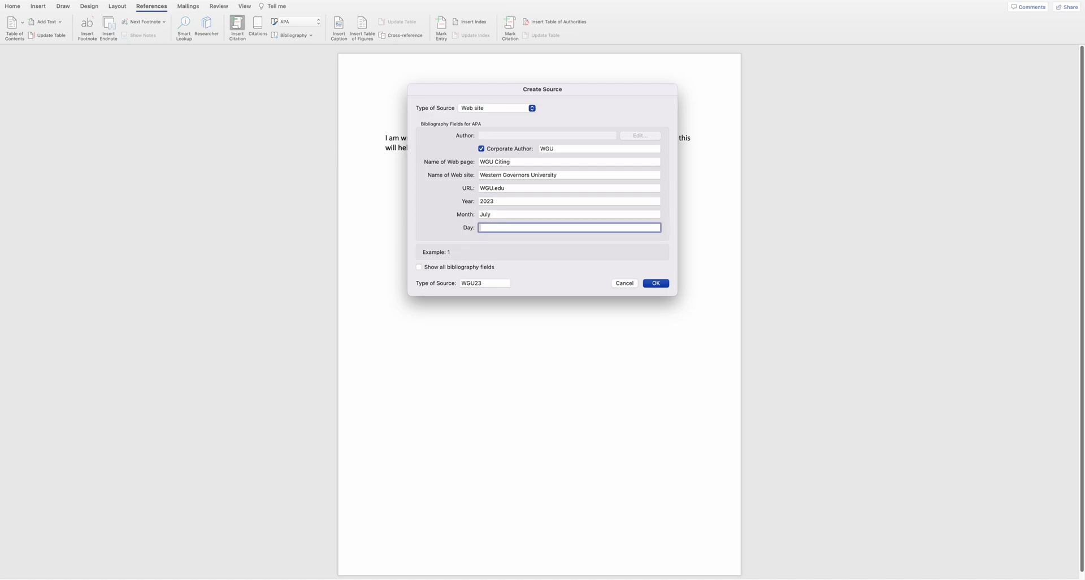
pyautogui.write('5')
pyautogui.click(656, 283)
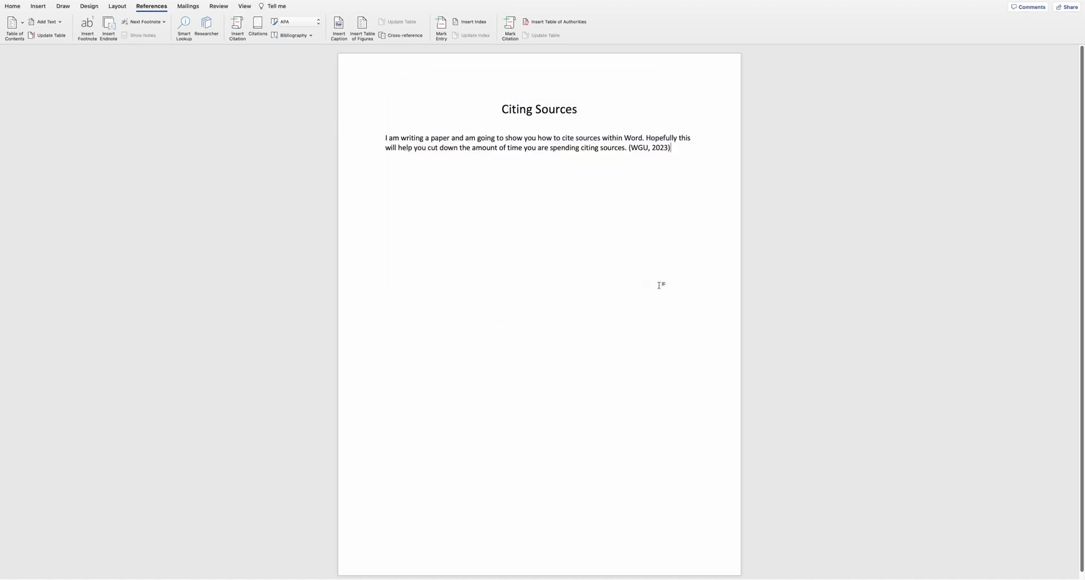
# Insert a built-in Works Cited list on a new line below the cited paragraph.
pyautogui.click(648, 148)
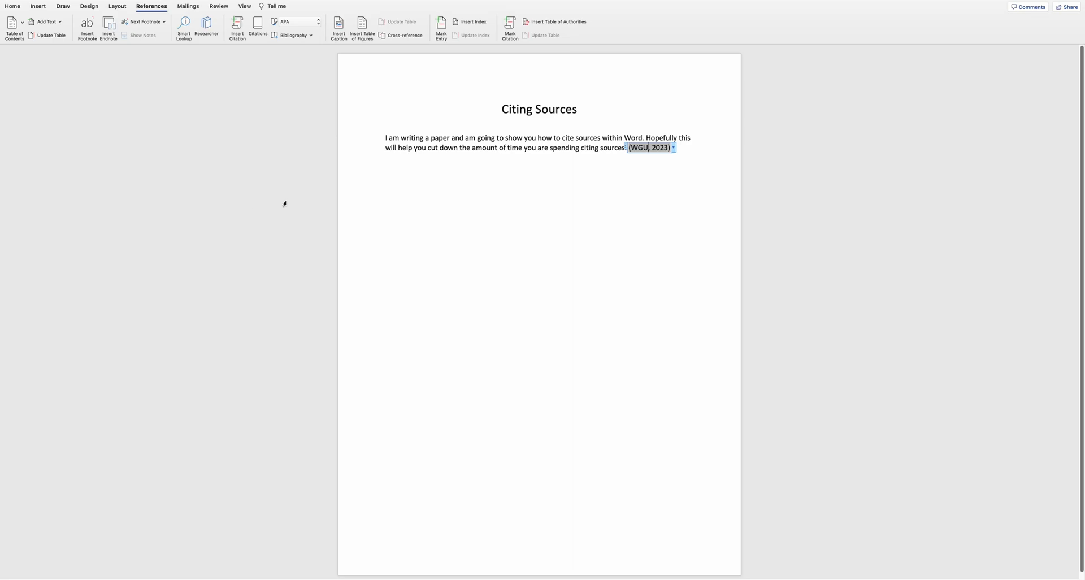
pyautogui.click(512, 234)
pyautogui.press('Return')
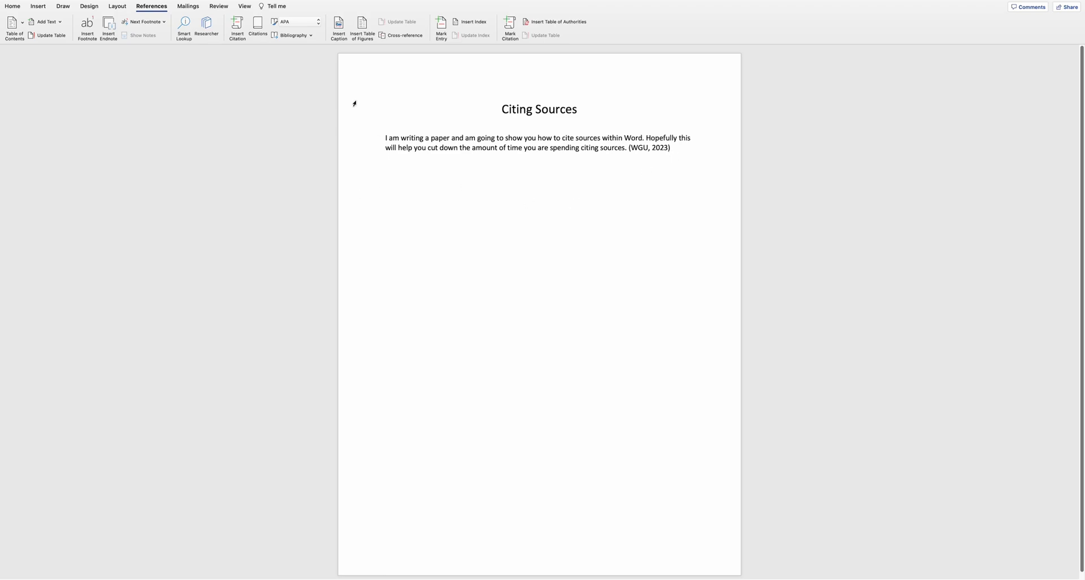
pyautogui.click(300, 36)
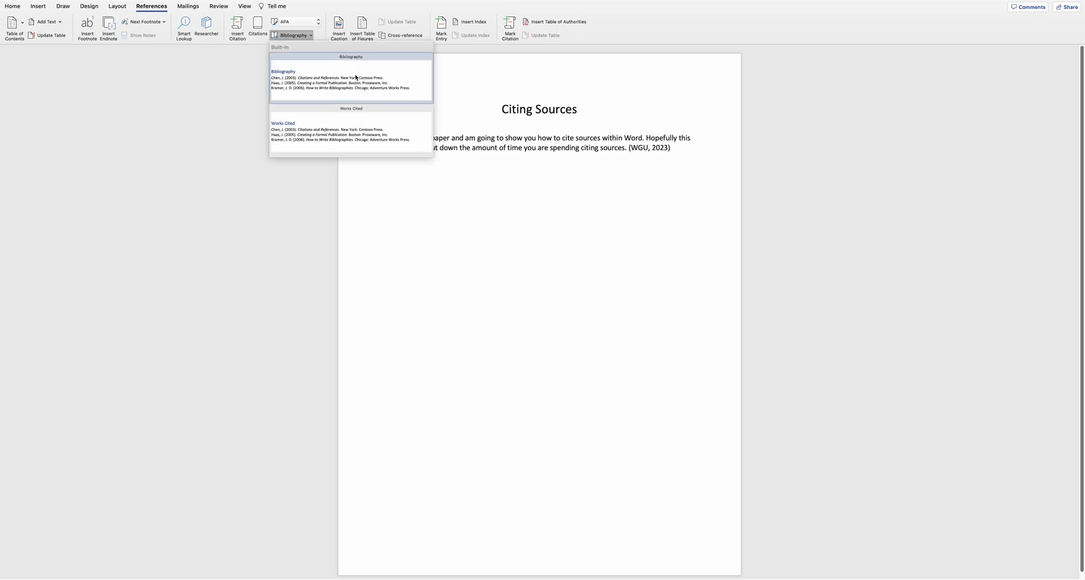
pyautogui.click(328, 133)
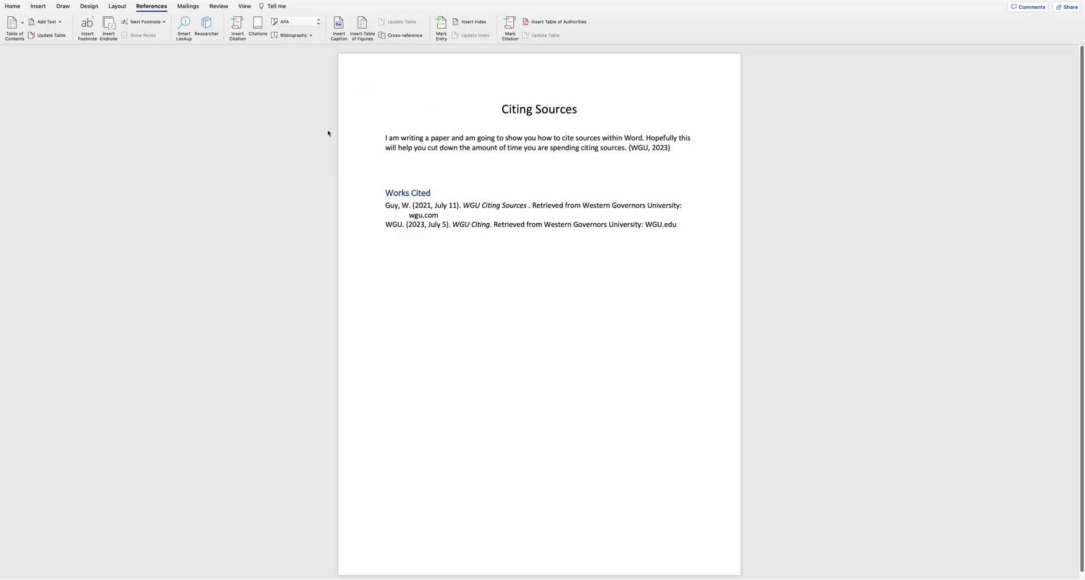